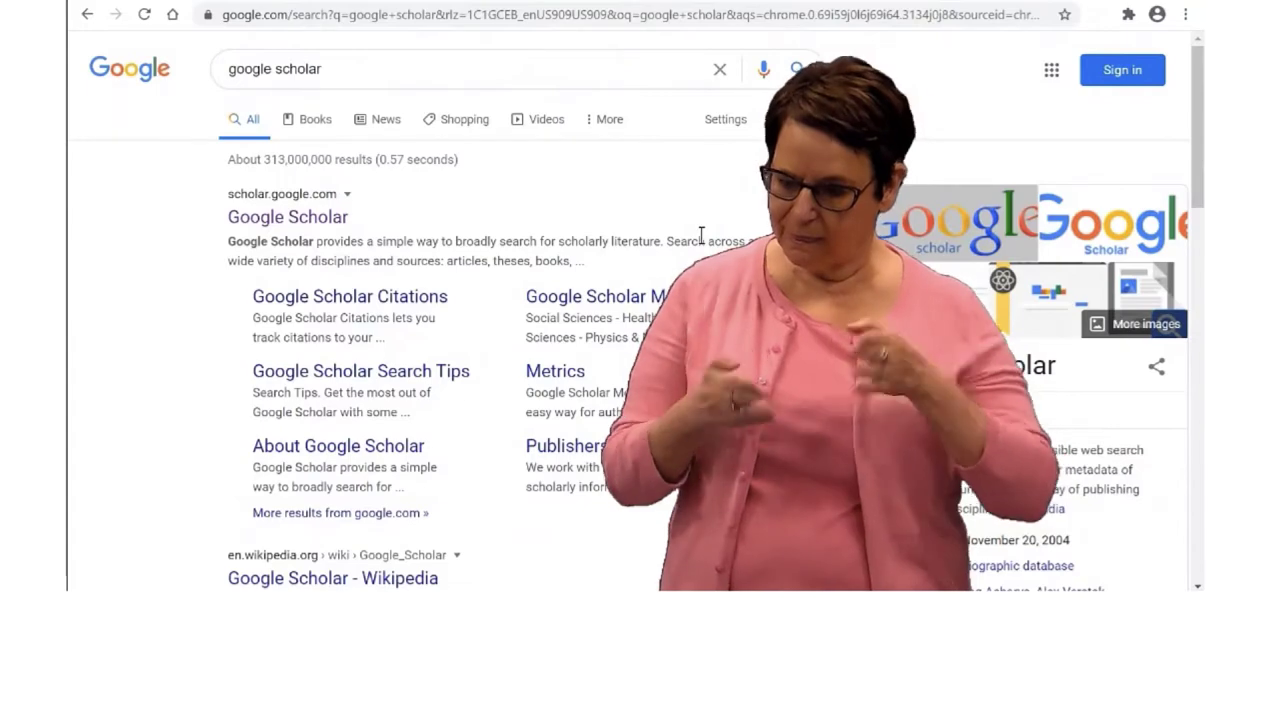
Check the RIT library links in Google Scholar settings, then return to the Scholar home page.
{"action": "left_click", "coordinate": [288, 220]}
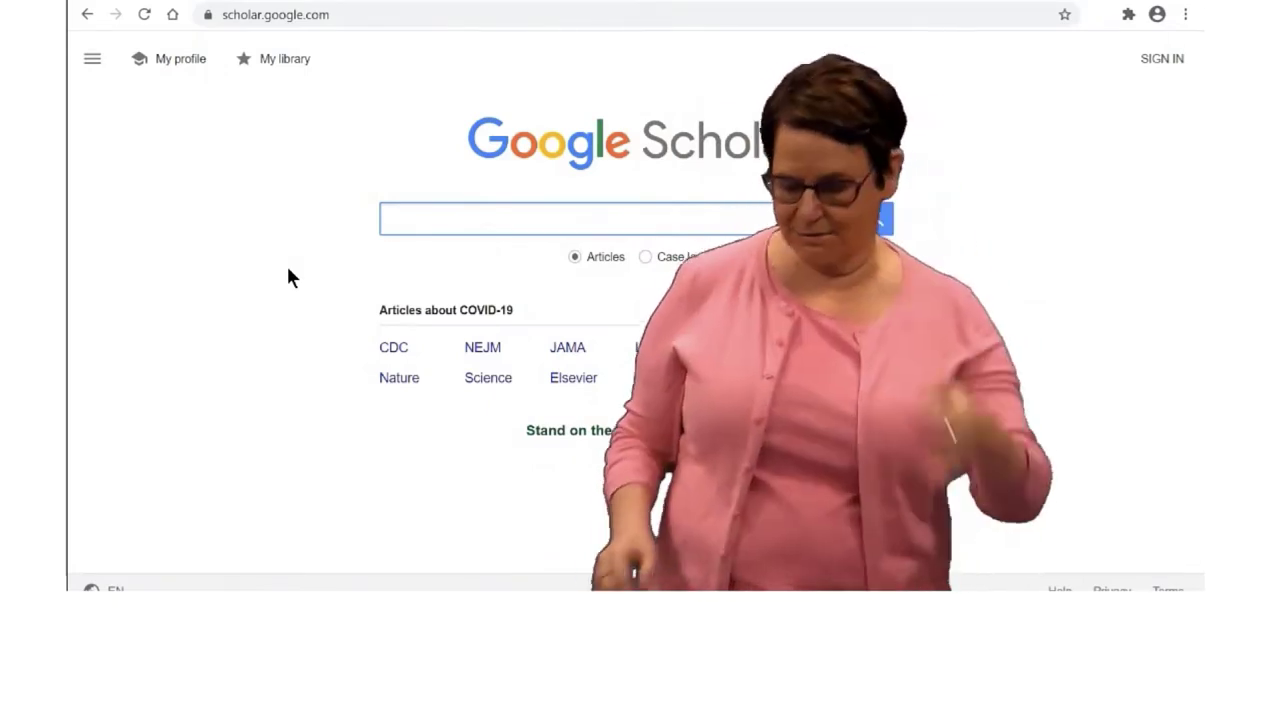
{"action": "left_click", "coordinate": [90, 59]}
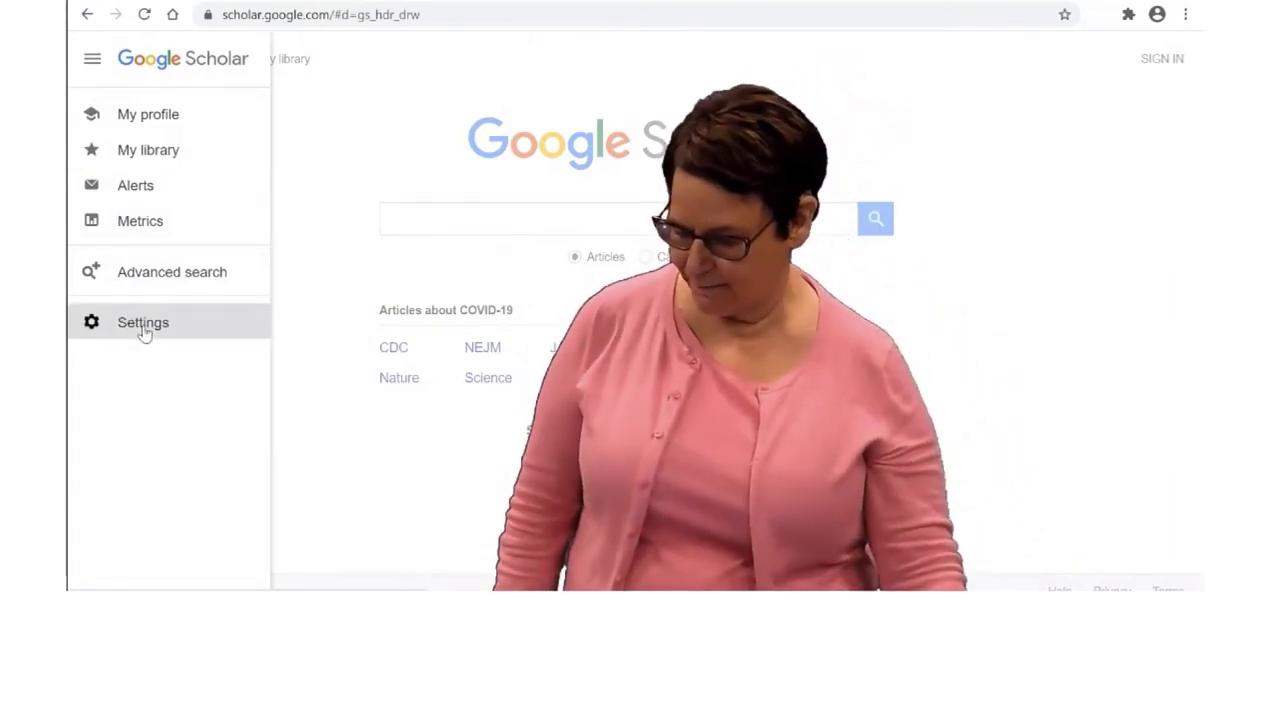
{"action": "left_click", "coordinate": [143, 332]}
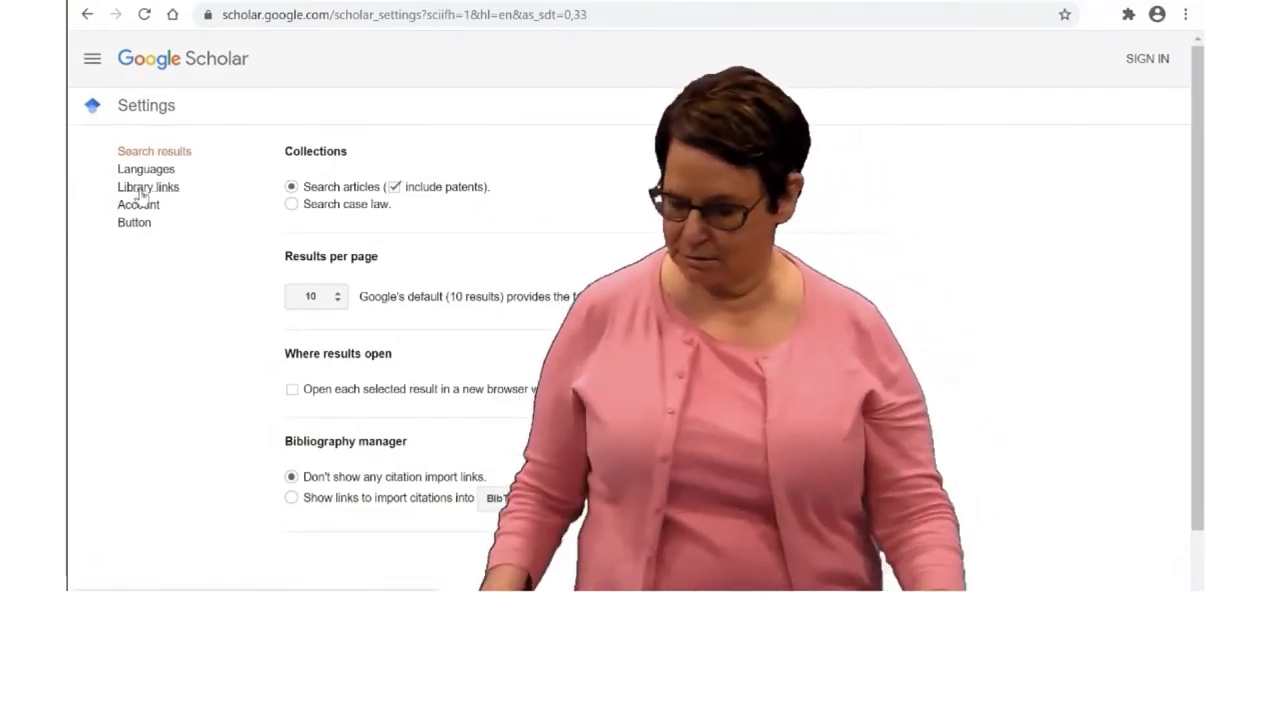
{"action": "left_click", "coordinate": [143, 190]}
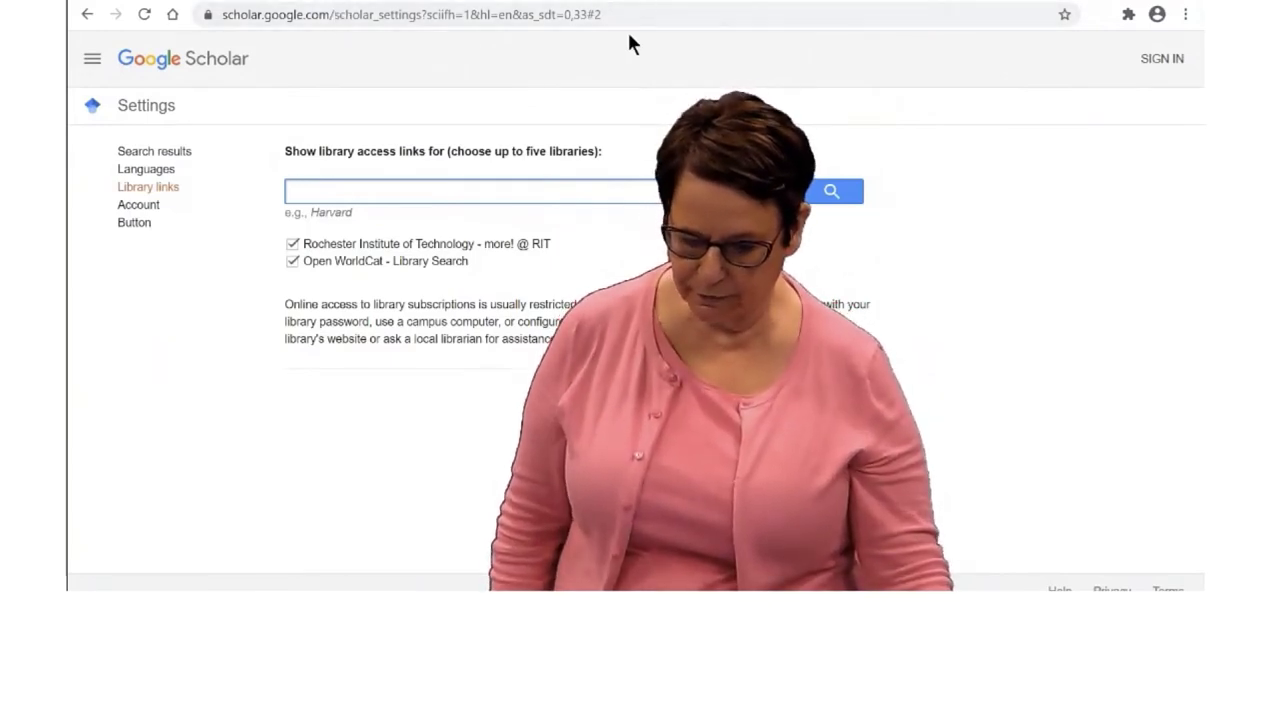
{"action": "left_click", "coordinate": [222, 60]}
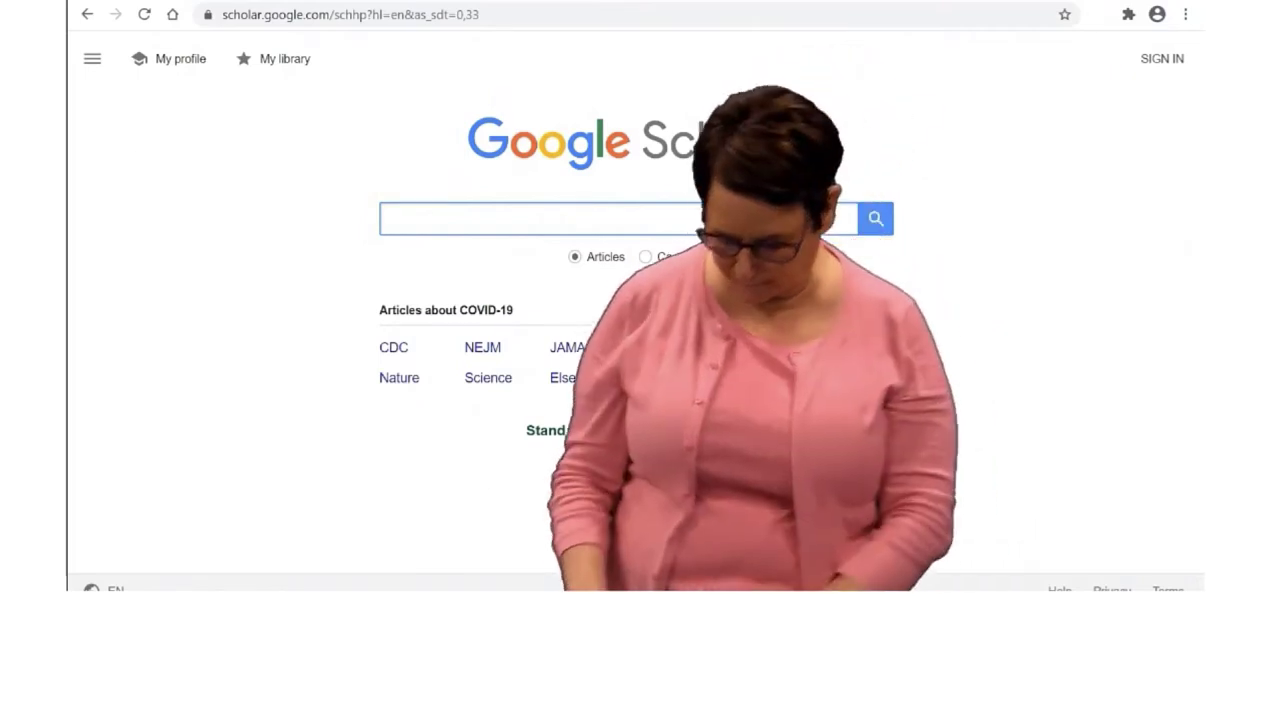
Run the suggested Scholar search "medical interpreting" deaf.
{"action": "type", "text": "me"}
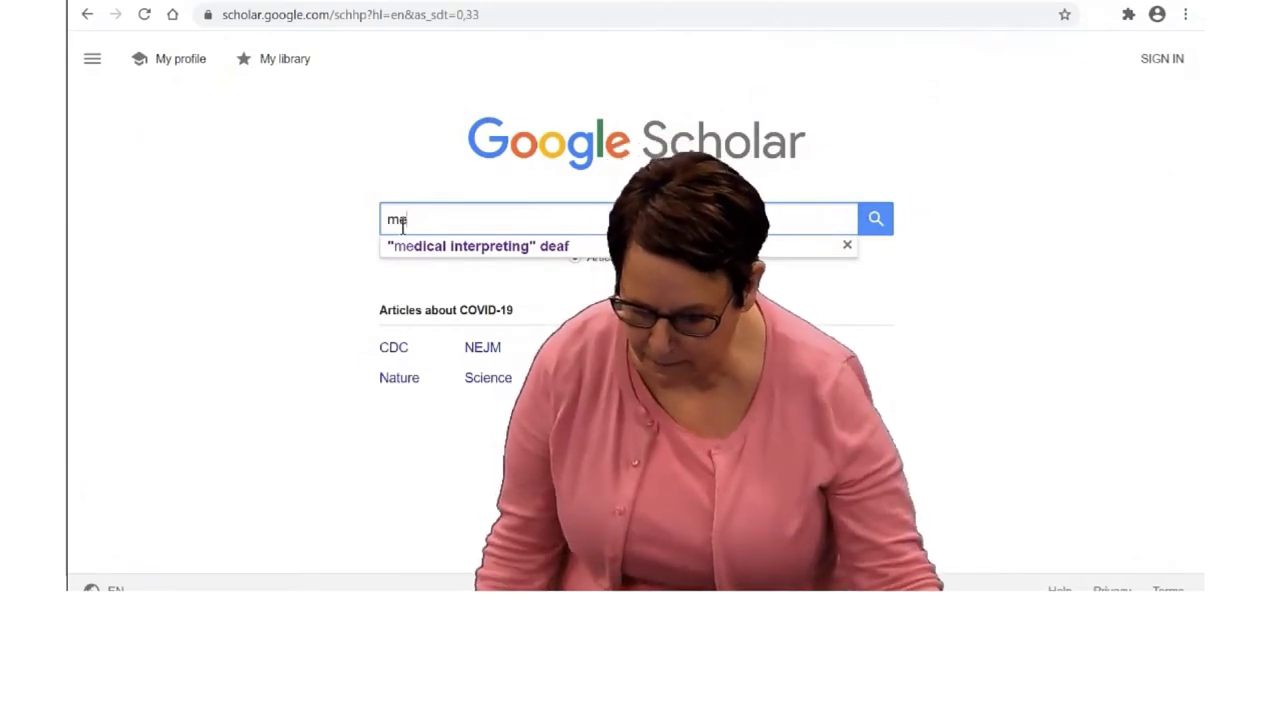
{"action": "left_click", "coordinate": [465, 246]}
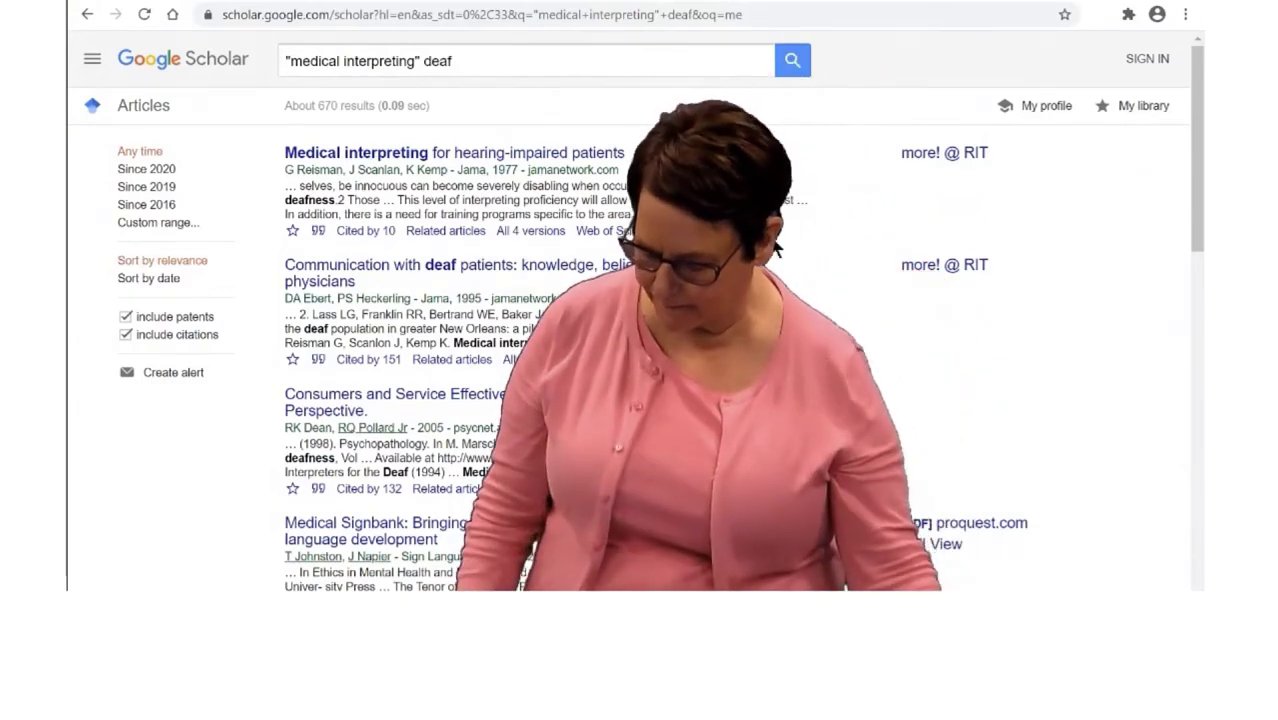
Apply a custom publication year range of 2015 to 2020 to the results.
{"action": "left_click", "coordinate": [157, 224]}
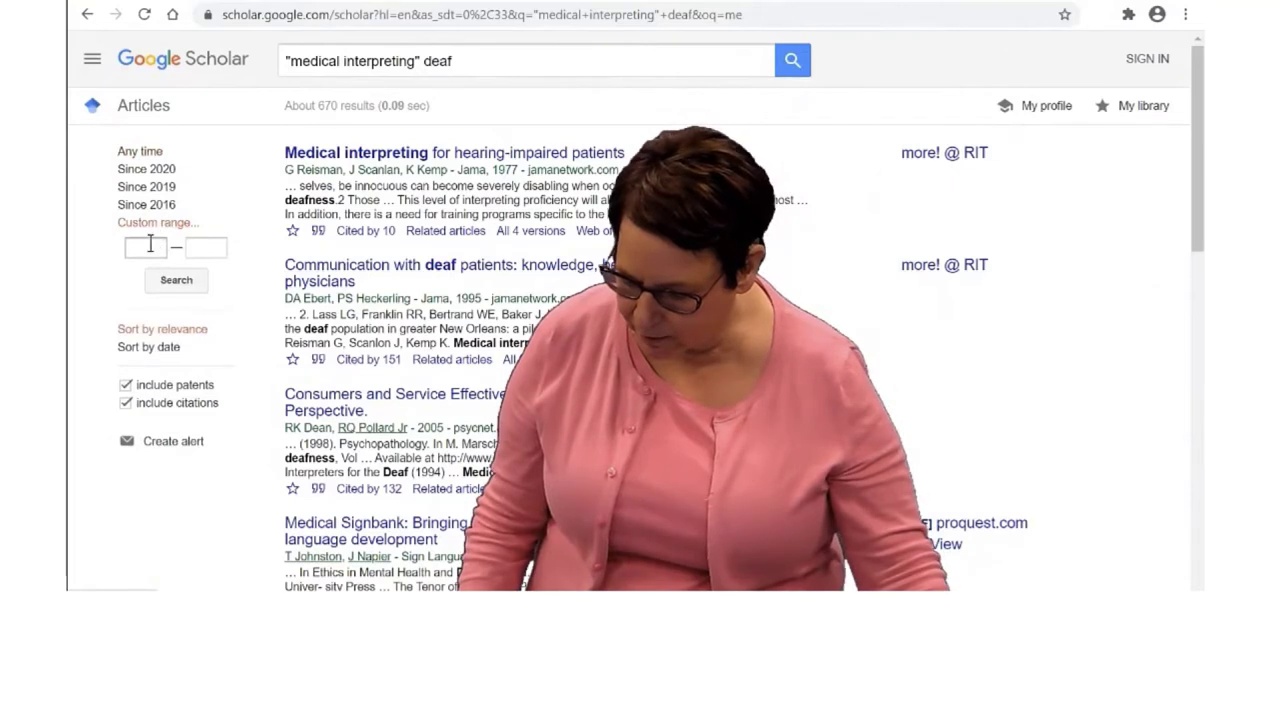
{"action": "left_click", "coordinate": [143, 244]}
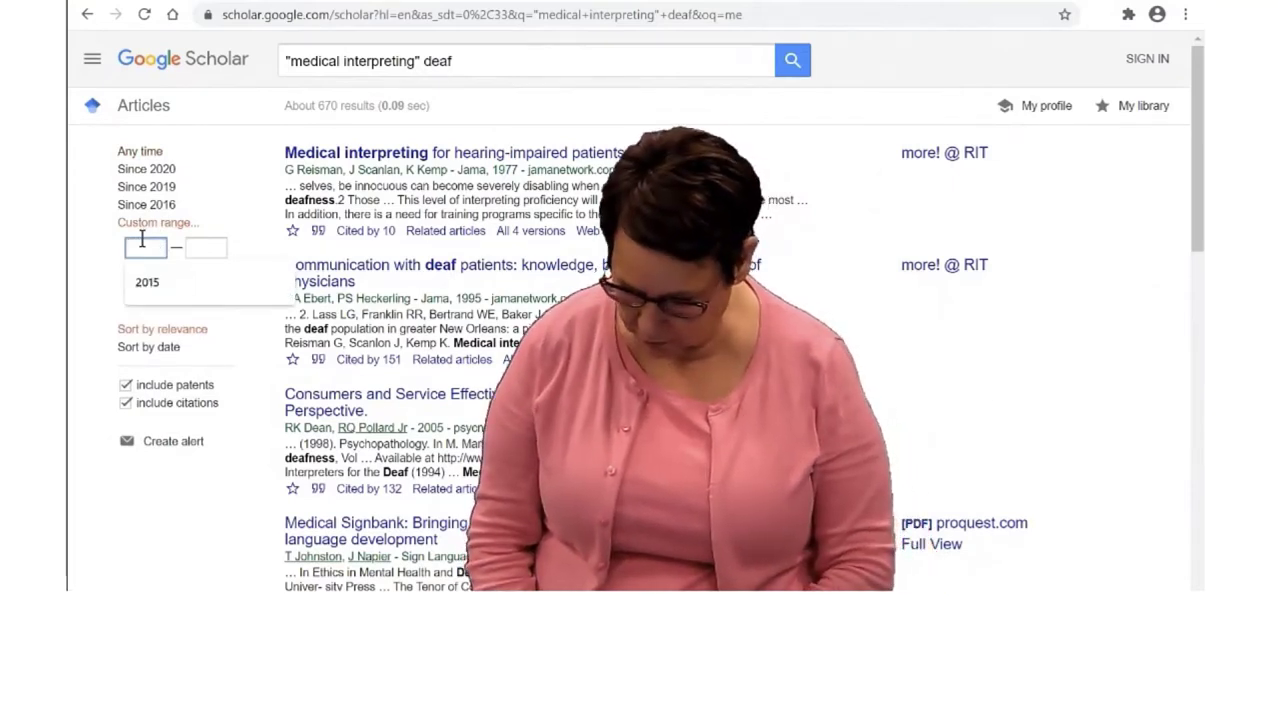
{"action": "left_click", "coordinate": [140, 280]}
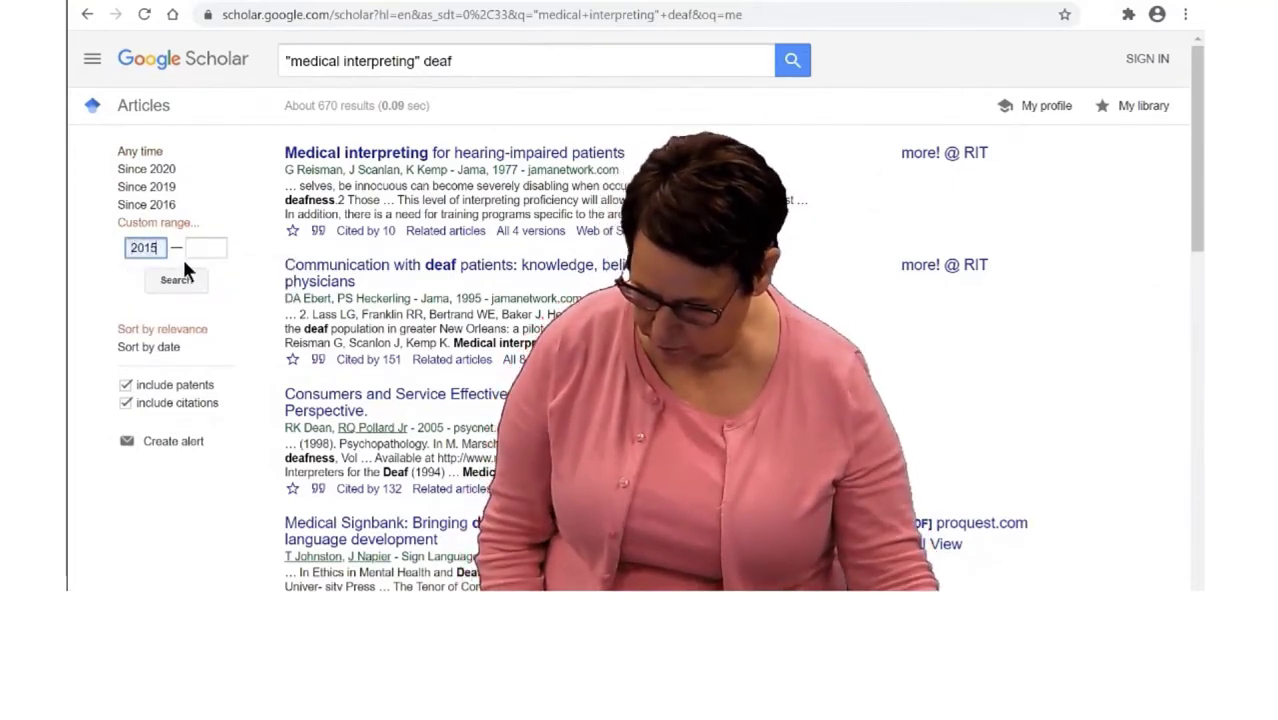
{"action": "left_click", "coordinate": [199, 244]}
{"action": "left_click", "coordinate": [206, 281]}
{"action": "left_click", "coordinate": [177, 280]}
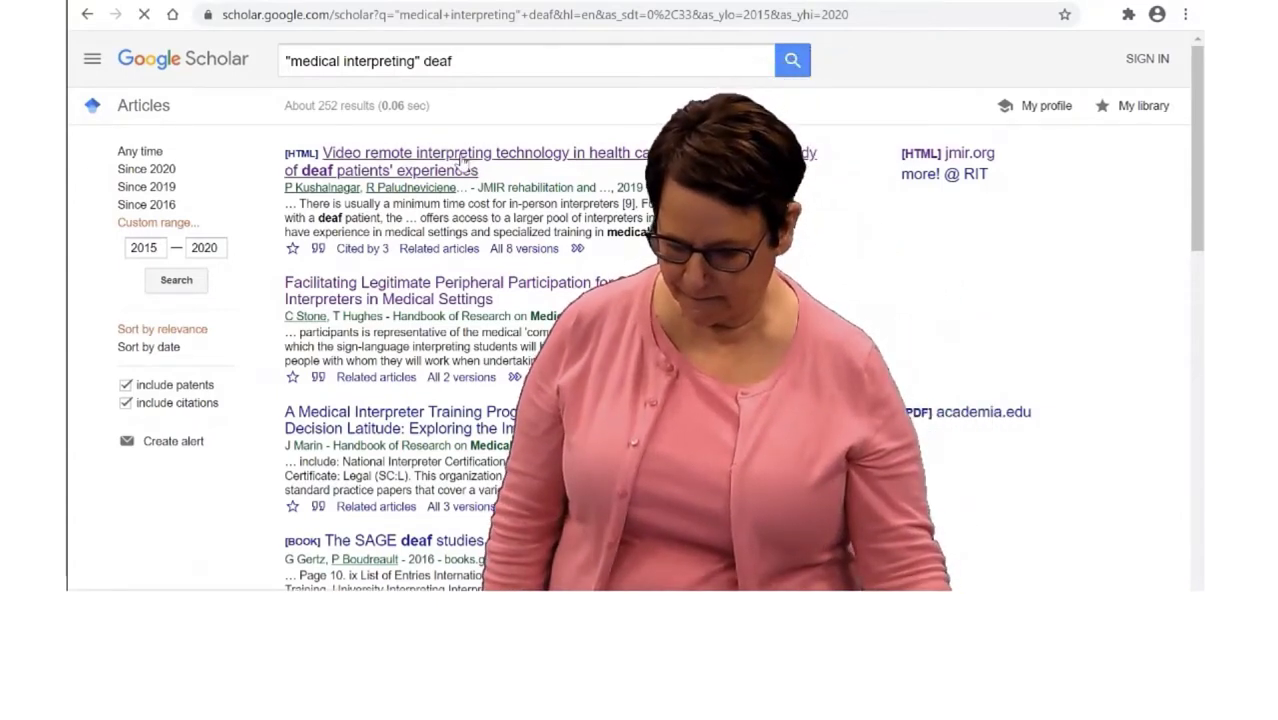
Skim the JMIR video remote interpreting article and its 8-page PDF, then go back to the results.
{"action": "scroll", "coordinate": [630, 350], "scroll_direction": "down", "scroll_amount": 3}
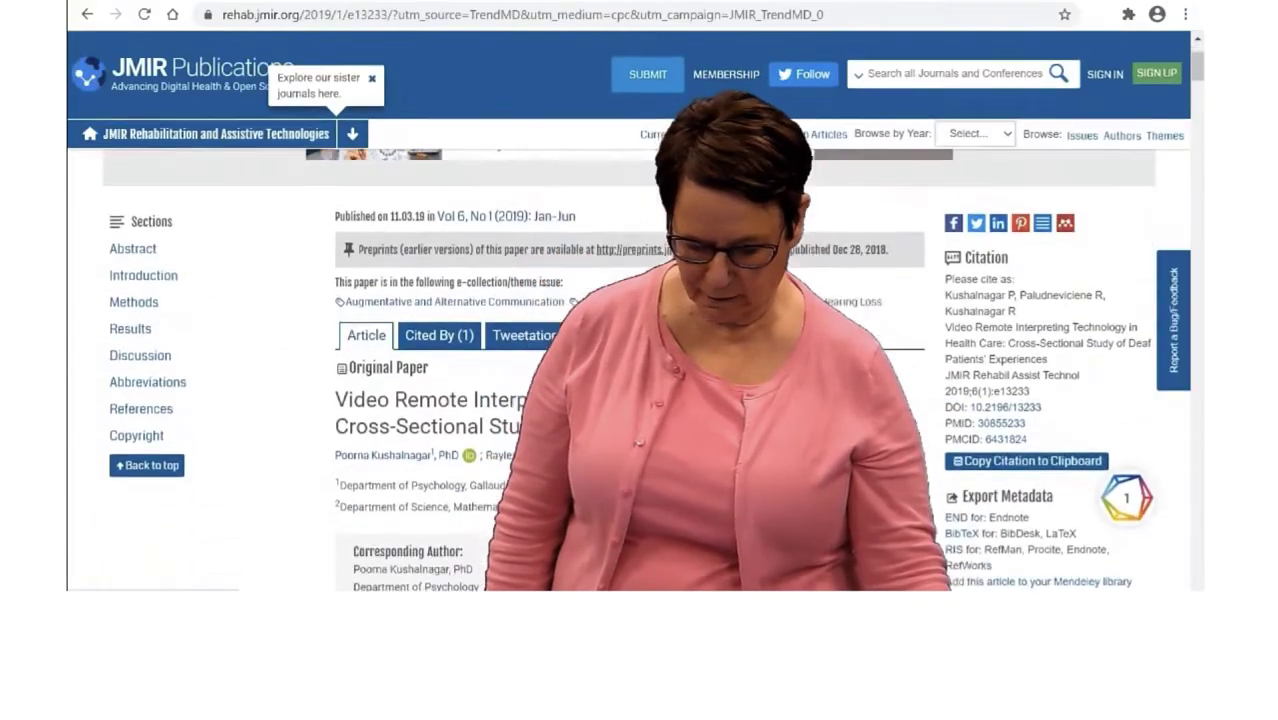
{"action": "scroll", "coordinate": [862, 447], "scroll_direction": "down", "scroll_amount": 1}
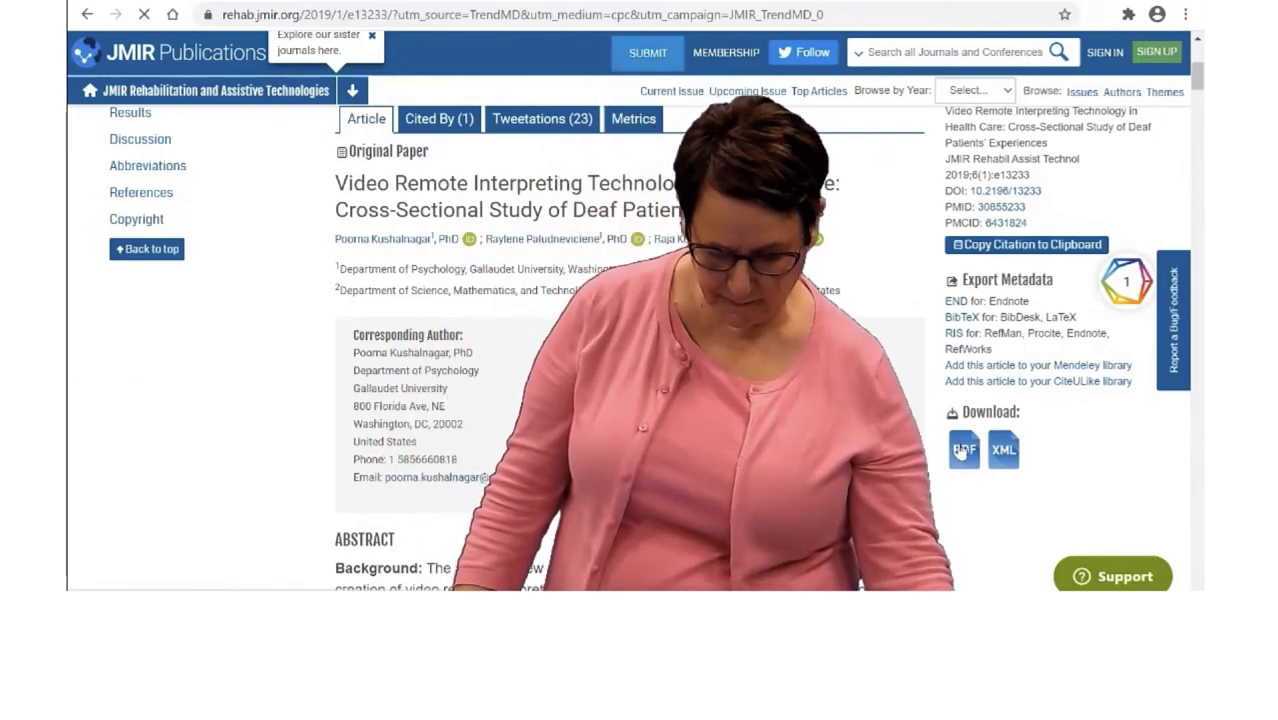
{"action": "scroll", "coordinate": [955, 455], "scroll_direction": "down", "scroll_amount": 6}
{"action": "scroll", "coordinate": [953, 456], "scroll_direction": "up", "scroll_amount": 6}
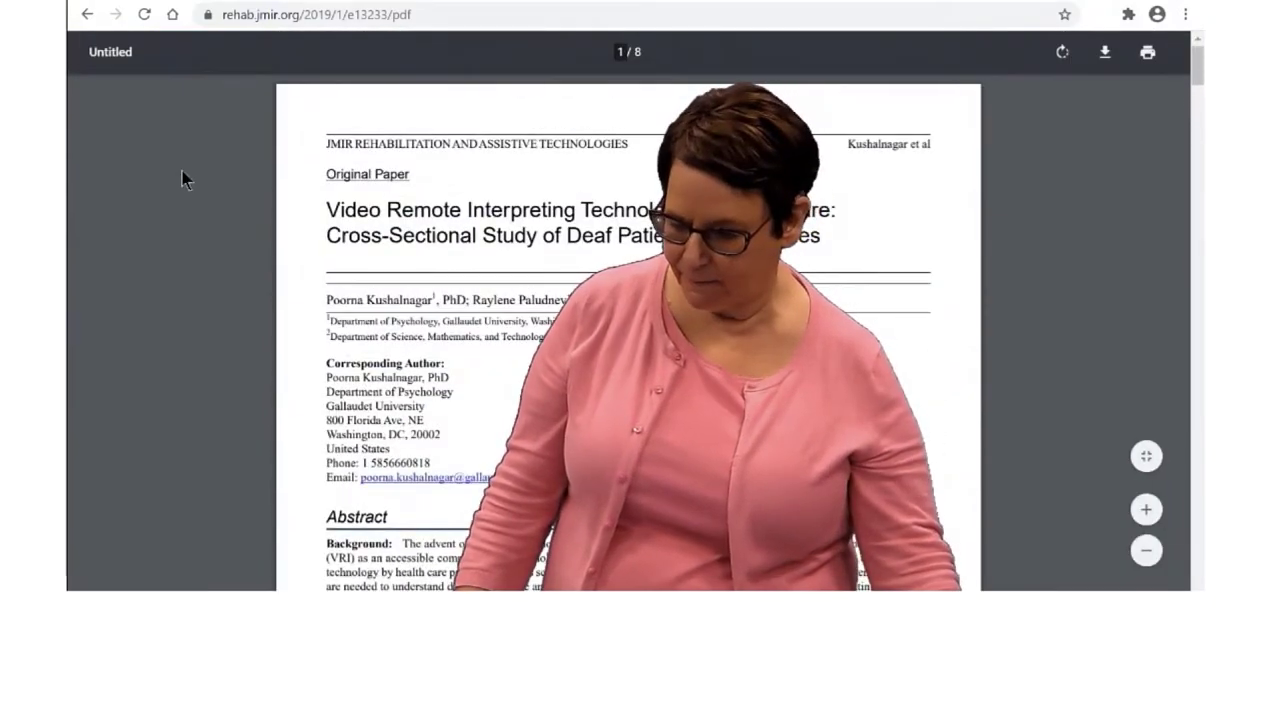
{"action": "left_click", "coordinate": [84, 15]}
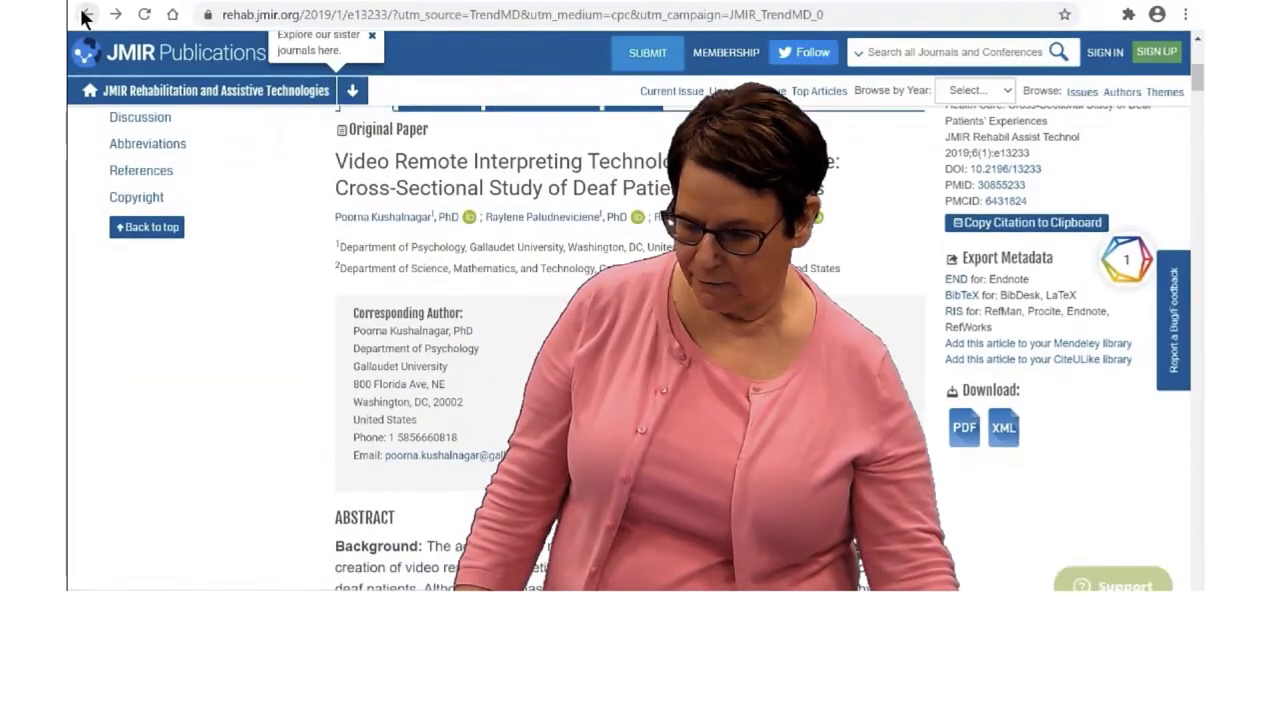
{"action": "left_click", "coordinate": [84, 15]}
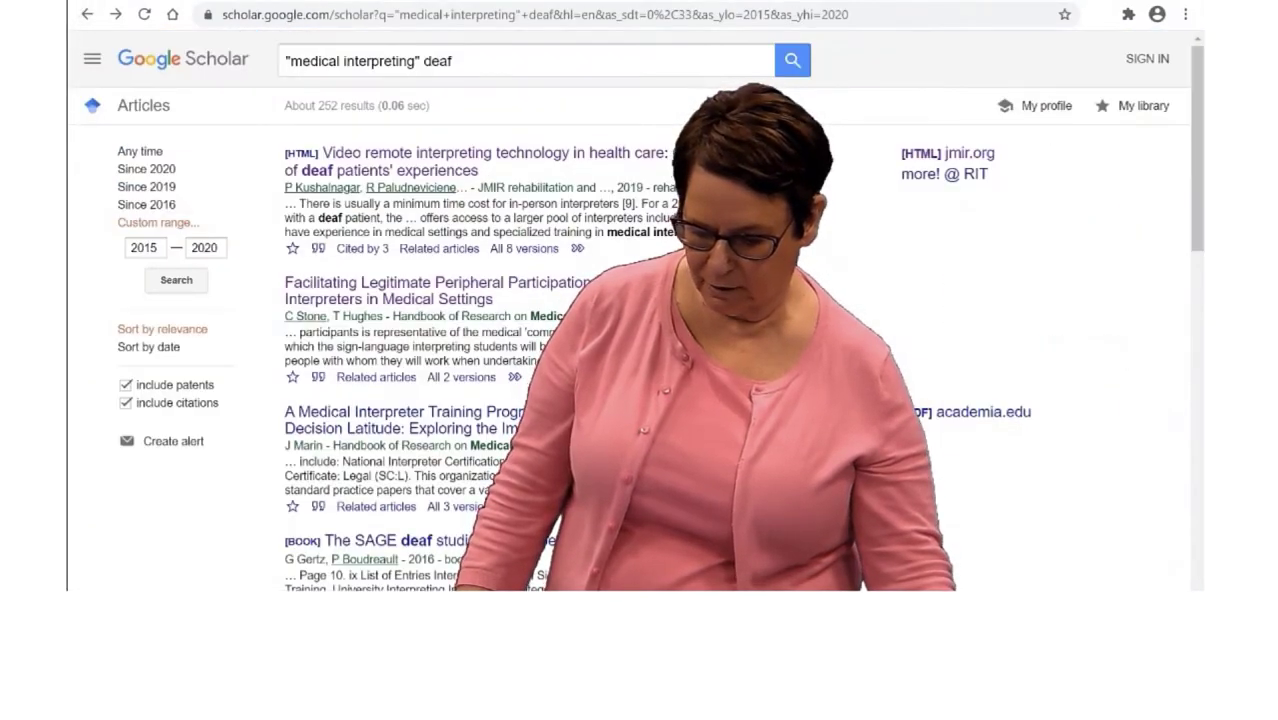
{"action": "scroll", "coordinate": [843, 374], "scroll_direction": "down", "scroll_amount": 1}
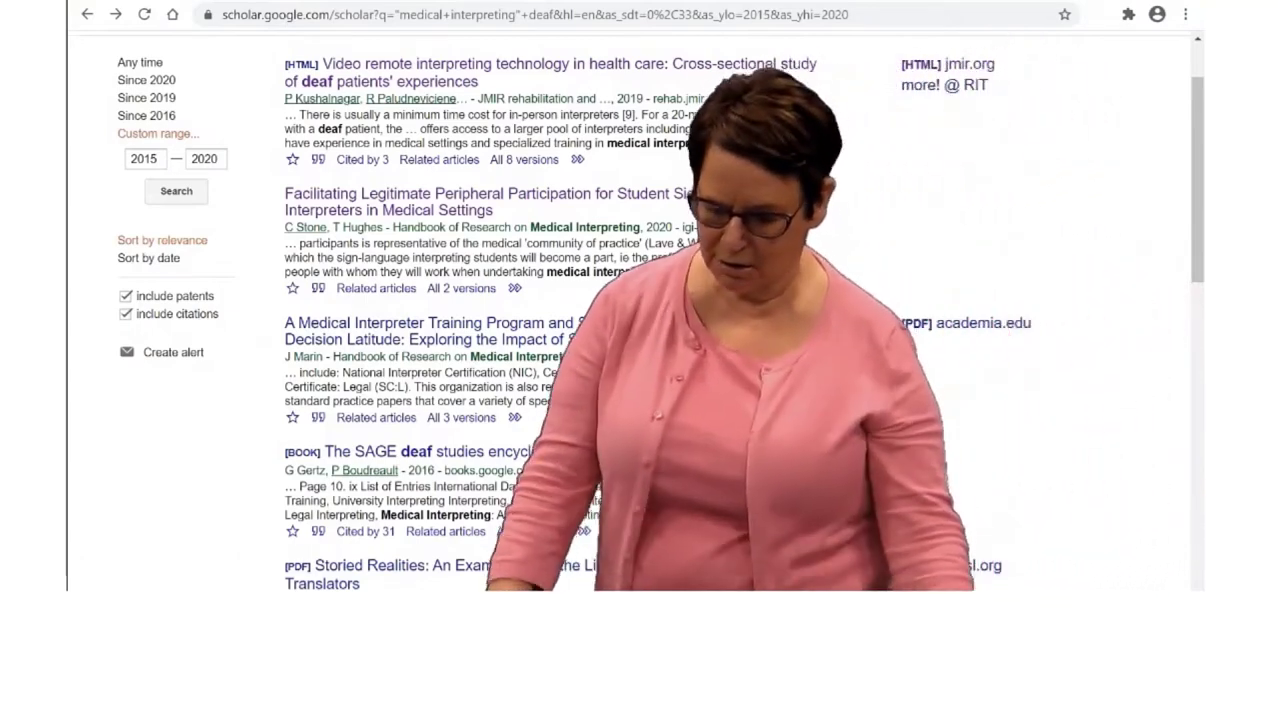
Open the 'Facilitating Legitimate Peripheral Participation…' chapter and copy the source title 'Handbook of Research on Medical Interpreting'.
{"action": "left_click", "coordinate": [478, 208]}
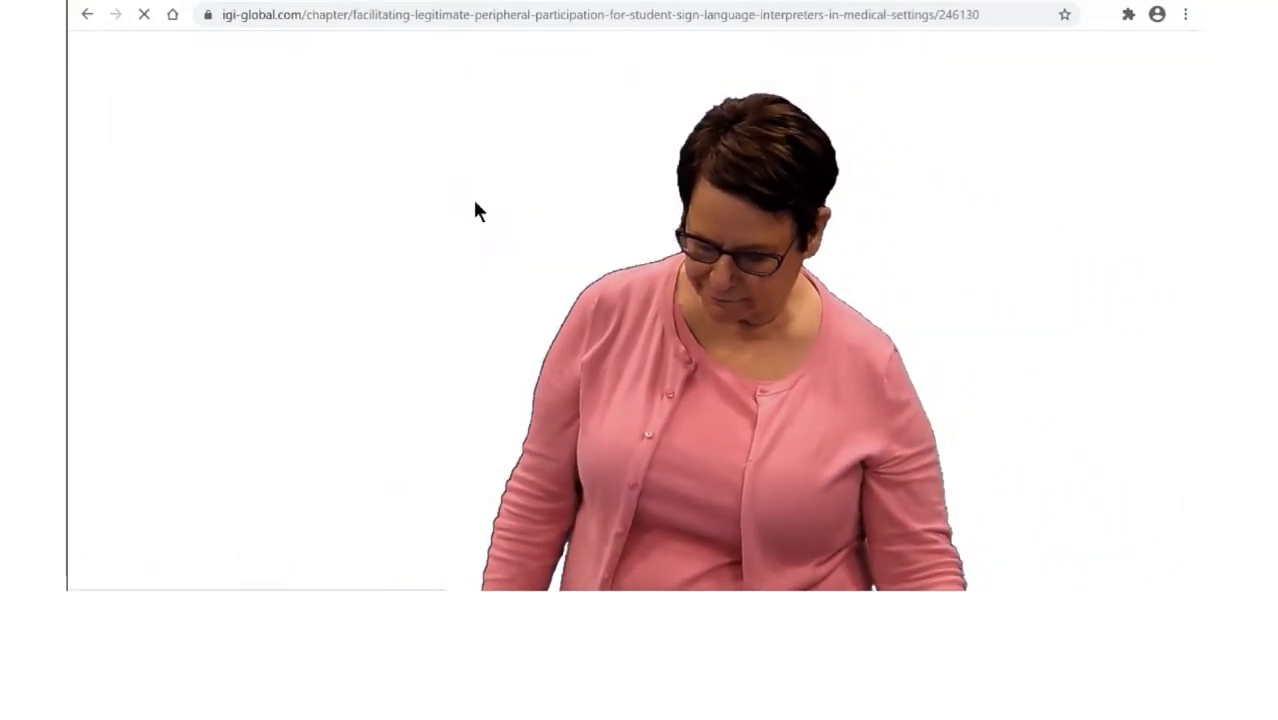
{"action": "scroll", "coordinate": [640, 310], "scroll_direction": "down", "scroll_amount": 2}
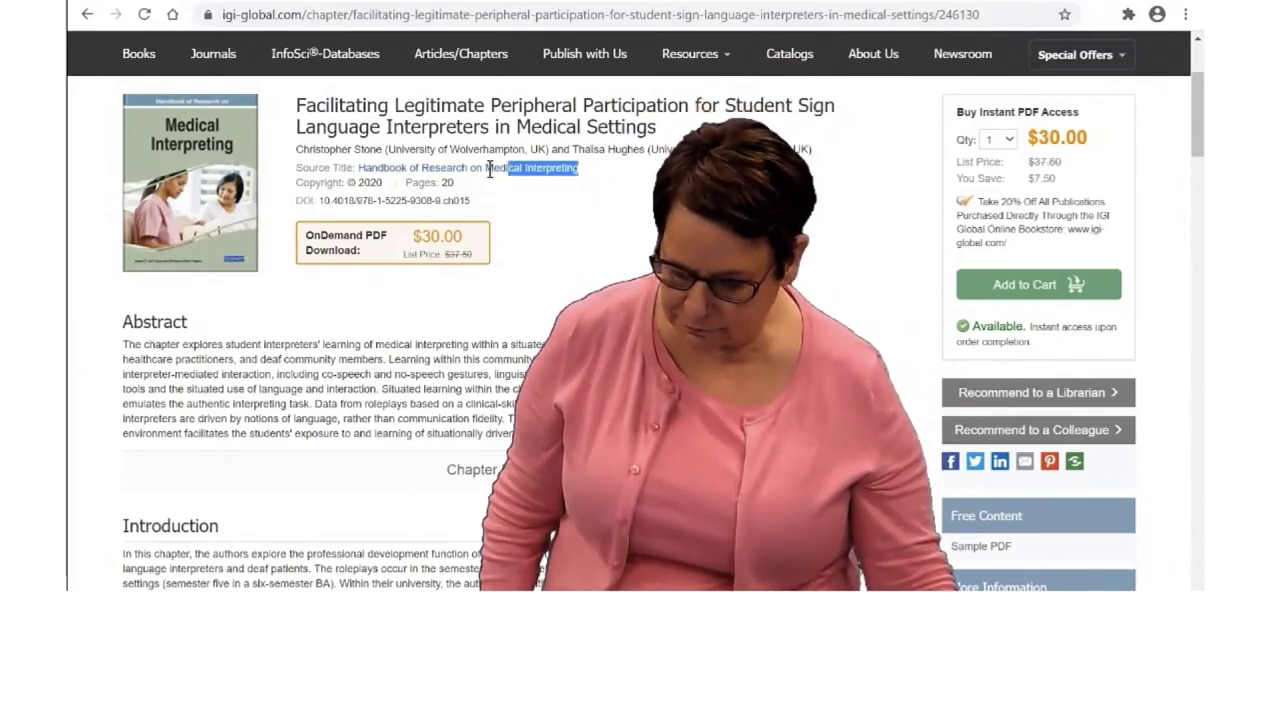
{"action": "left_click_drag", "start_coordinate": [504, 170], "coordinate": [375, 172]}
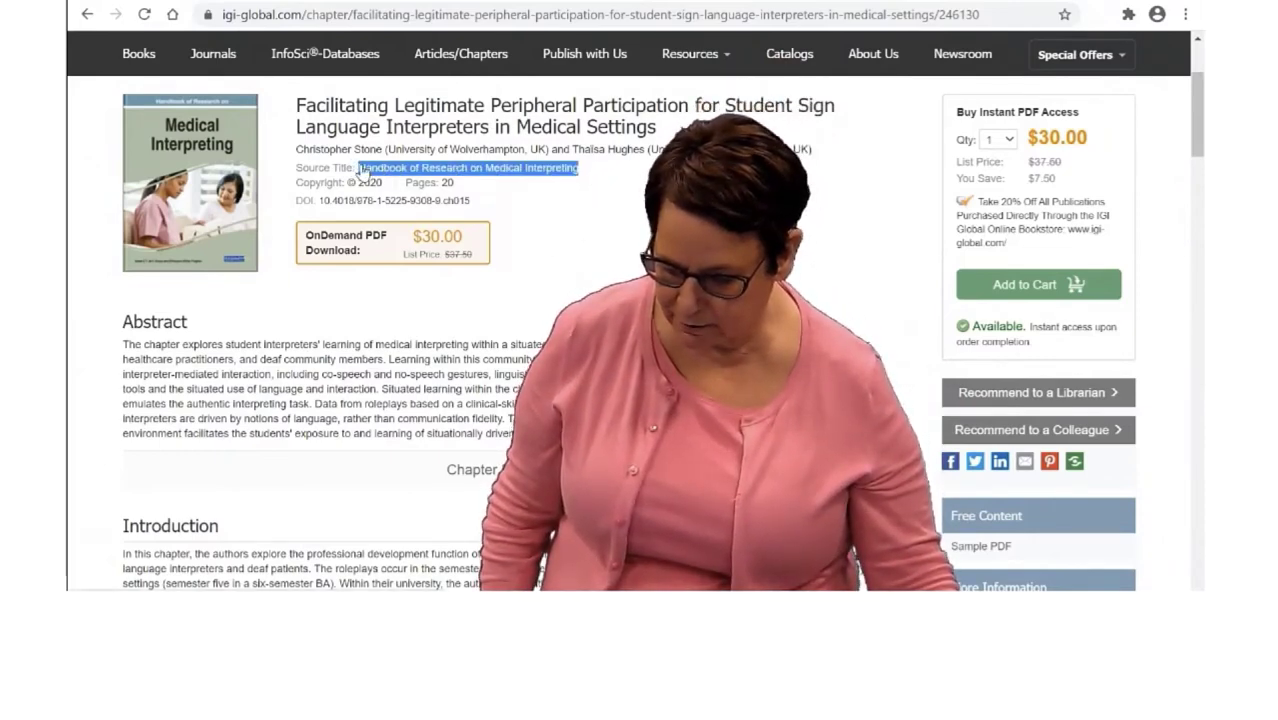
{"action": "right_click", "coordinate": [372, 170]}
{"action": "left_click", "coordinate": [397, 305]}
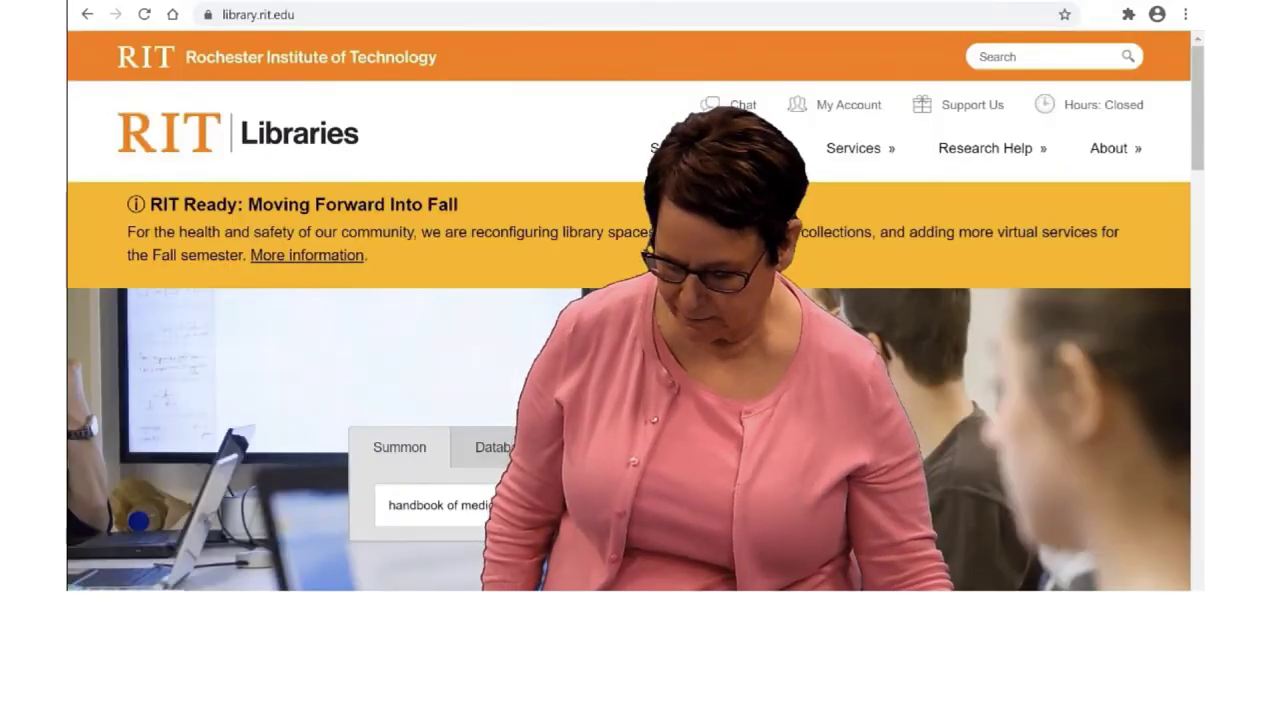
Paste 'Handbook of Research on Medical Interpreting' into the RIT Libraries search and run it.
{"action": "scroll", "coordinate": [628, 350], "scroll_direction": "down", "scroll_amount": 2}
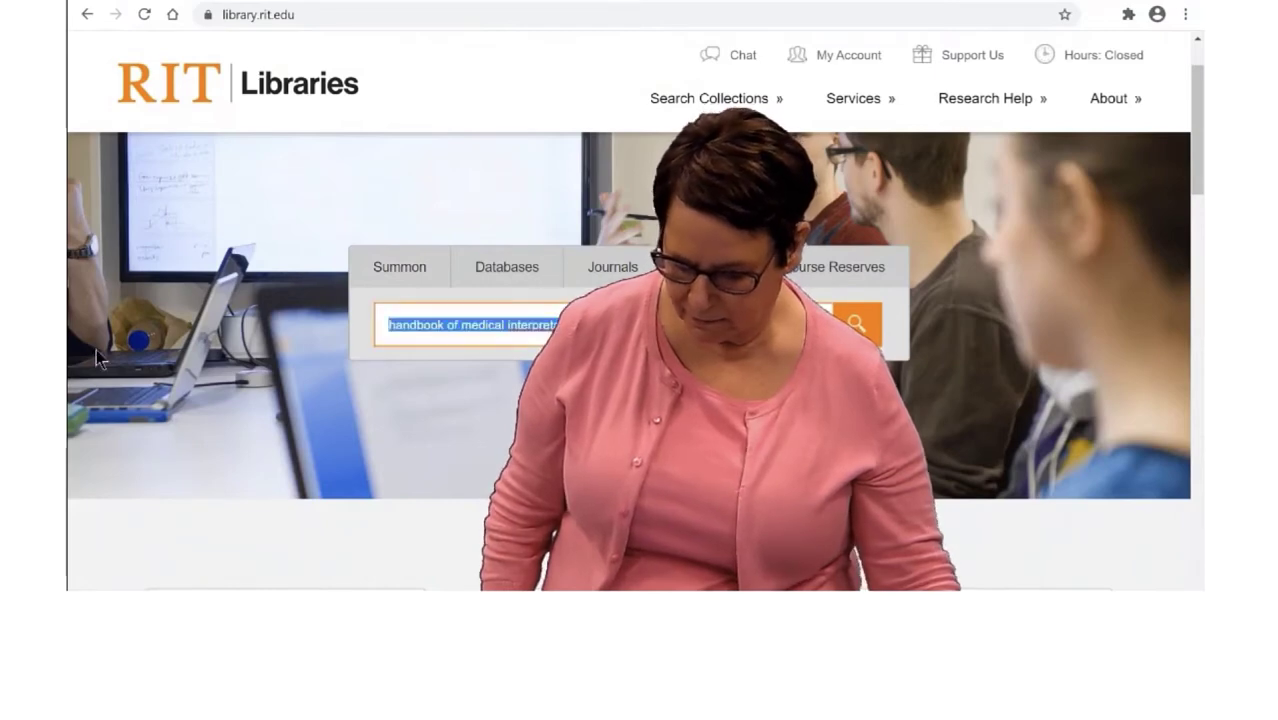
{"action": "type", "text": "Handbook of Research on Medical Interpreting"}
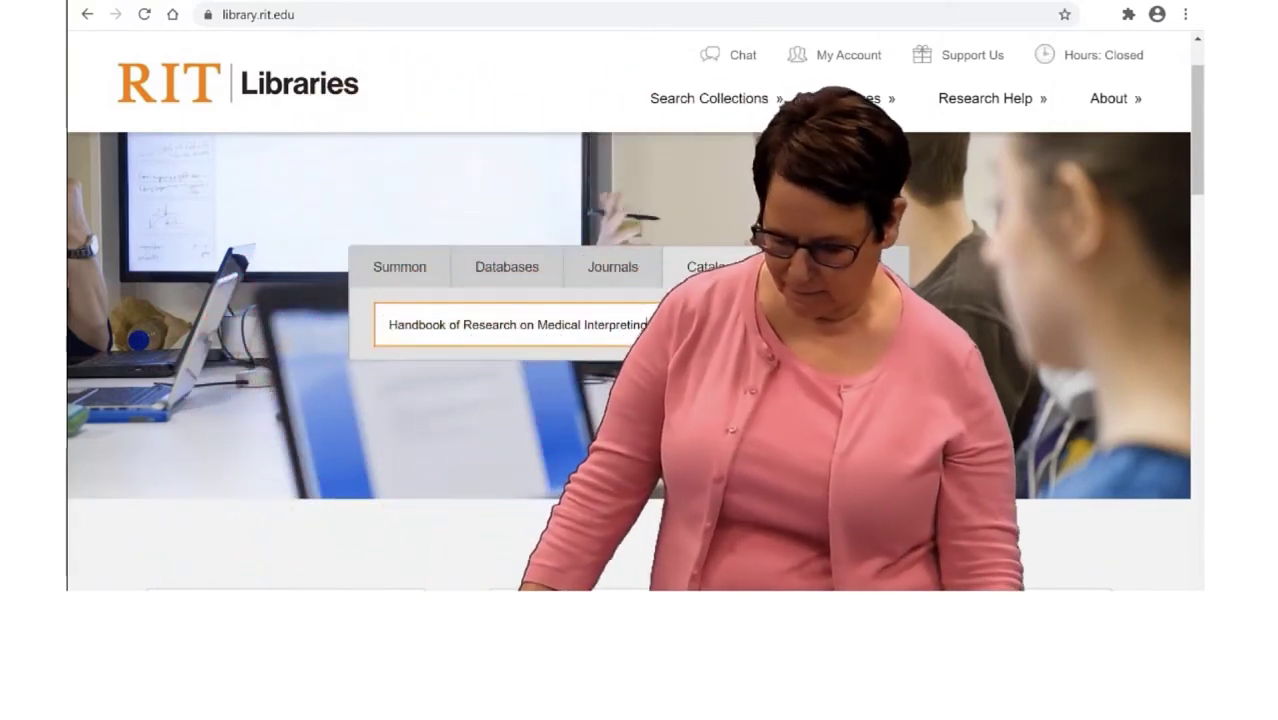
{"action": "key", "text": "Return"}
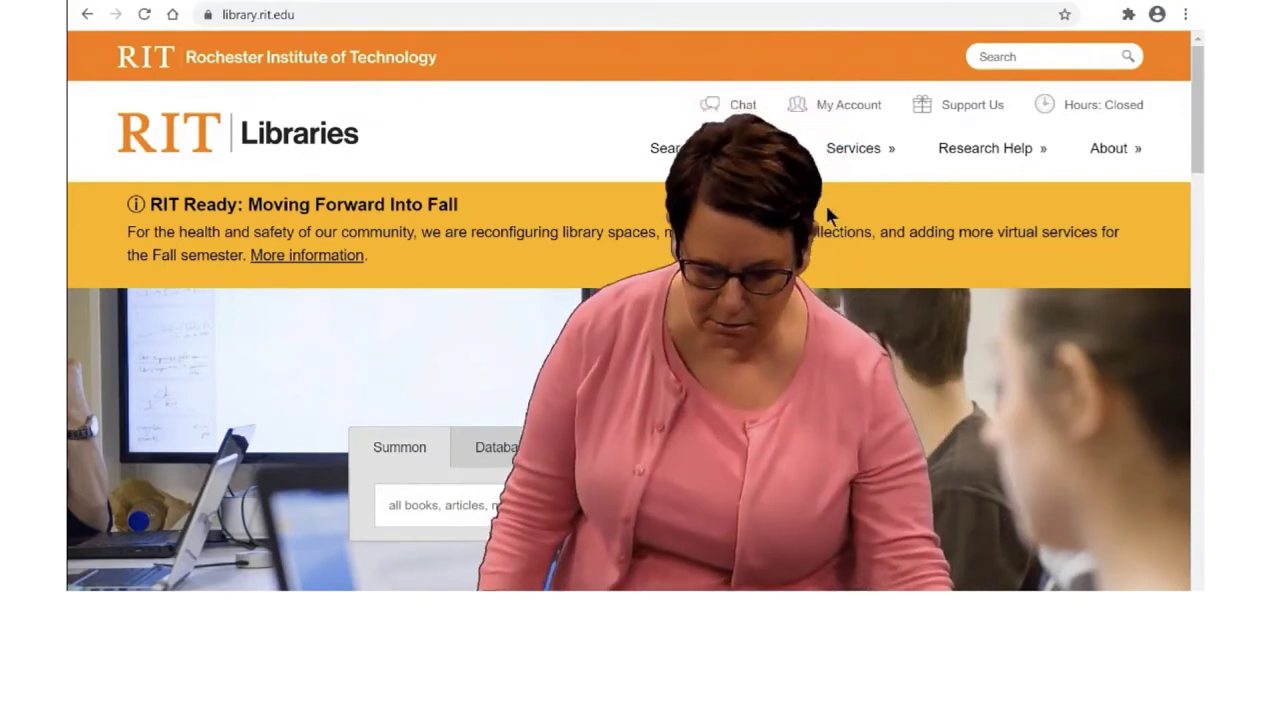
Go to Services > Borrow From Other Locations and scroll to the Interlibrary Loan section.
{"action": "left_click", "coordinate": [845, 152]}
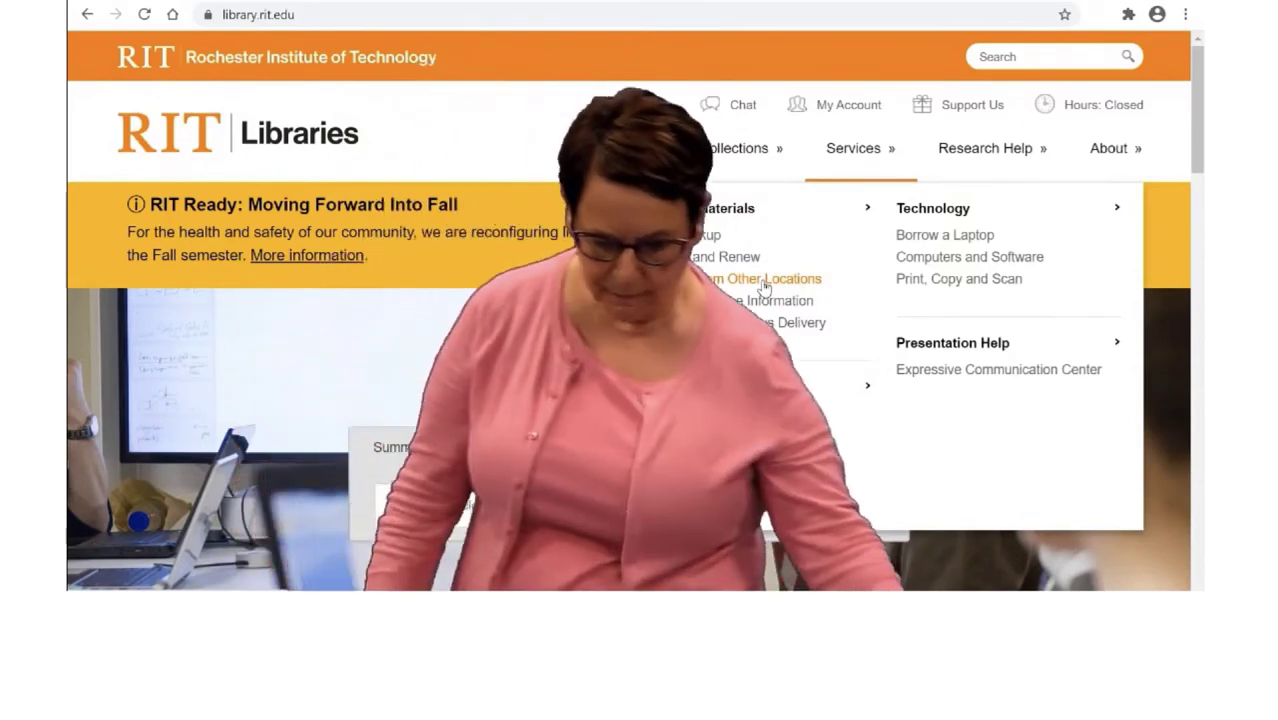
{"action": "left_click", "coordinate": [768, 280]}
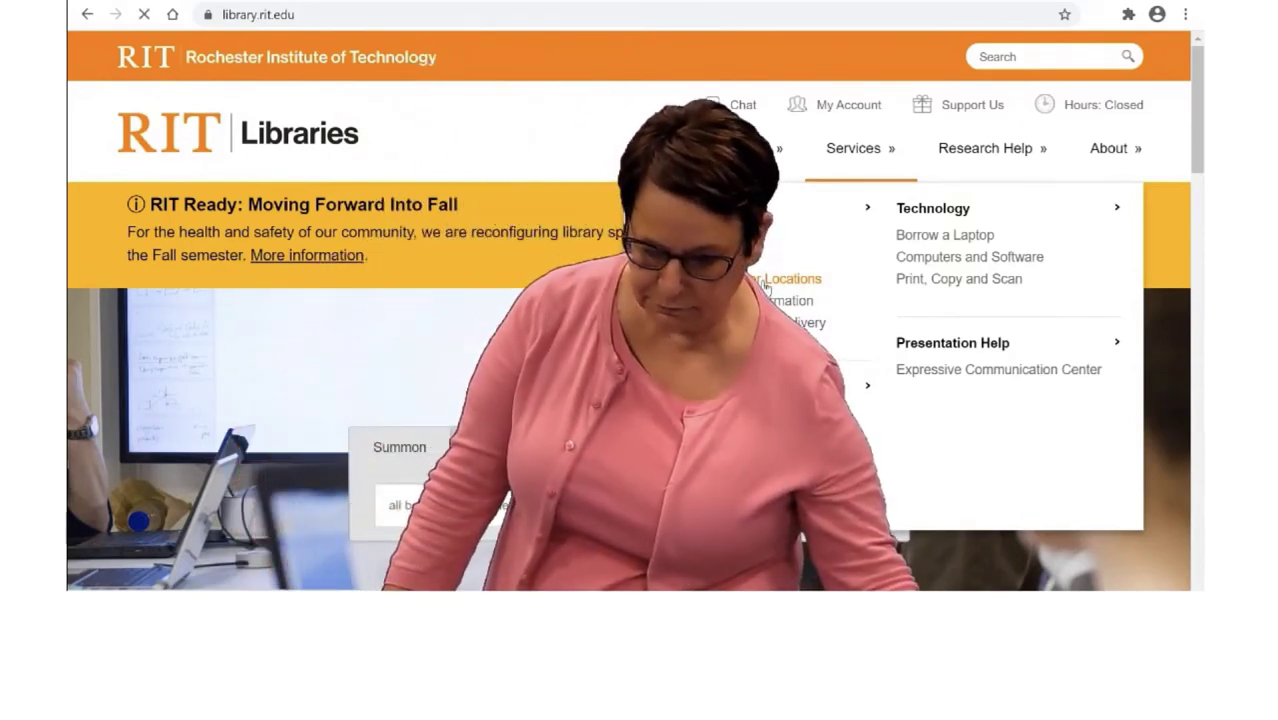
{"action": "scroll", "coordinate": [805, 310], "scroll_direction": "down", "scroll_amount": 5}
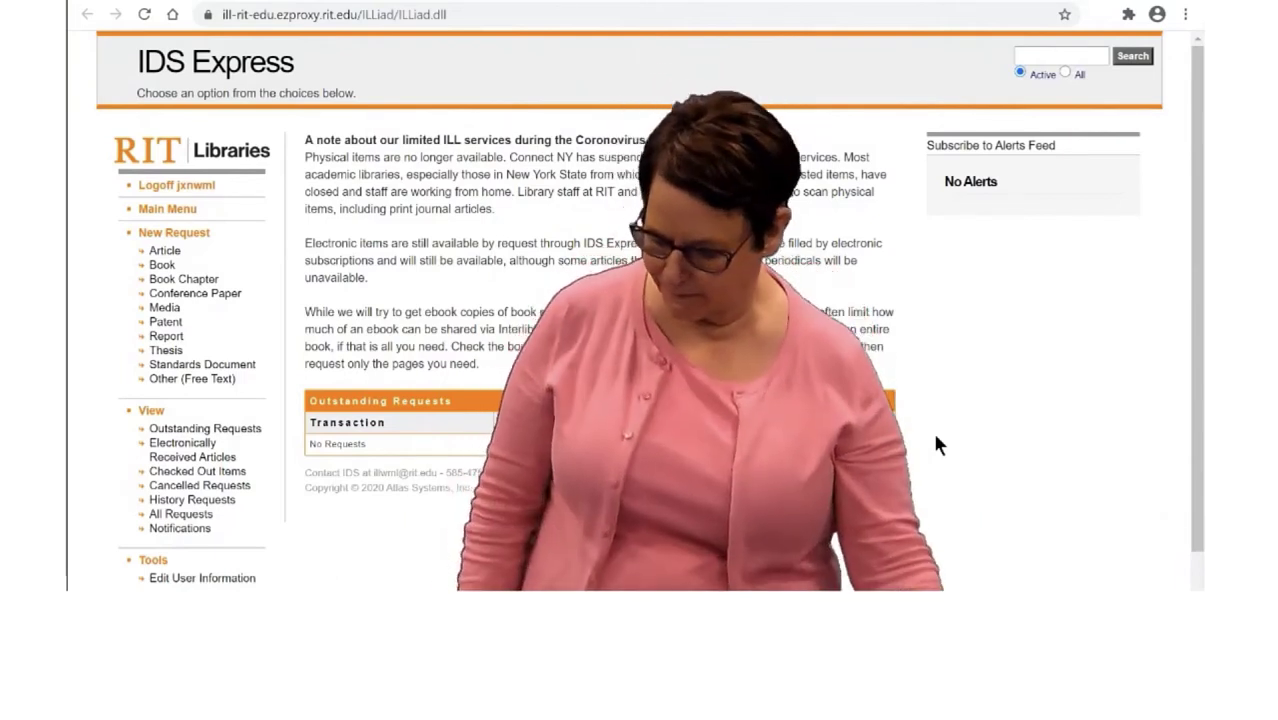
Start a Book Chapter request and paste 'Handbook of Research on Medical Interpreting' as the Book Title.
{"action": "left_click", "coordinate": [176, 282]}
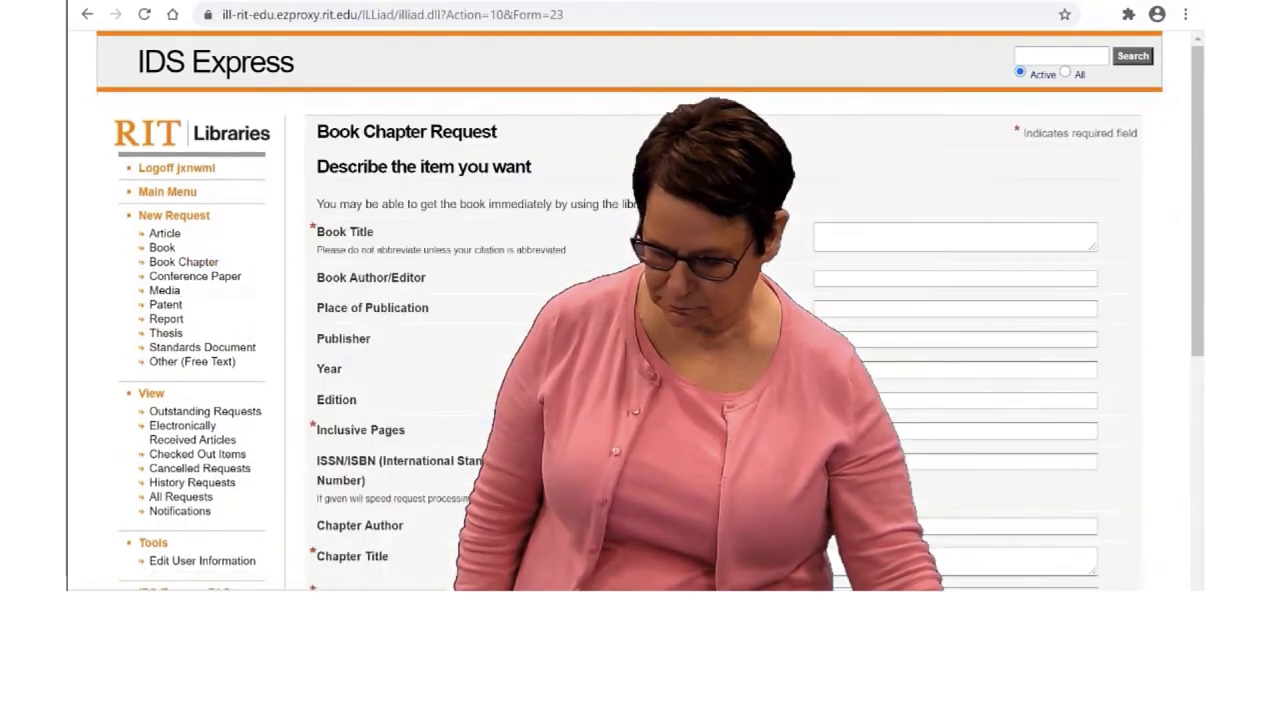
{"action": "left_click", "coordinate": [864, 238]}
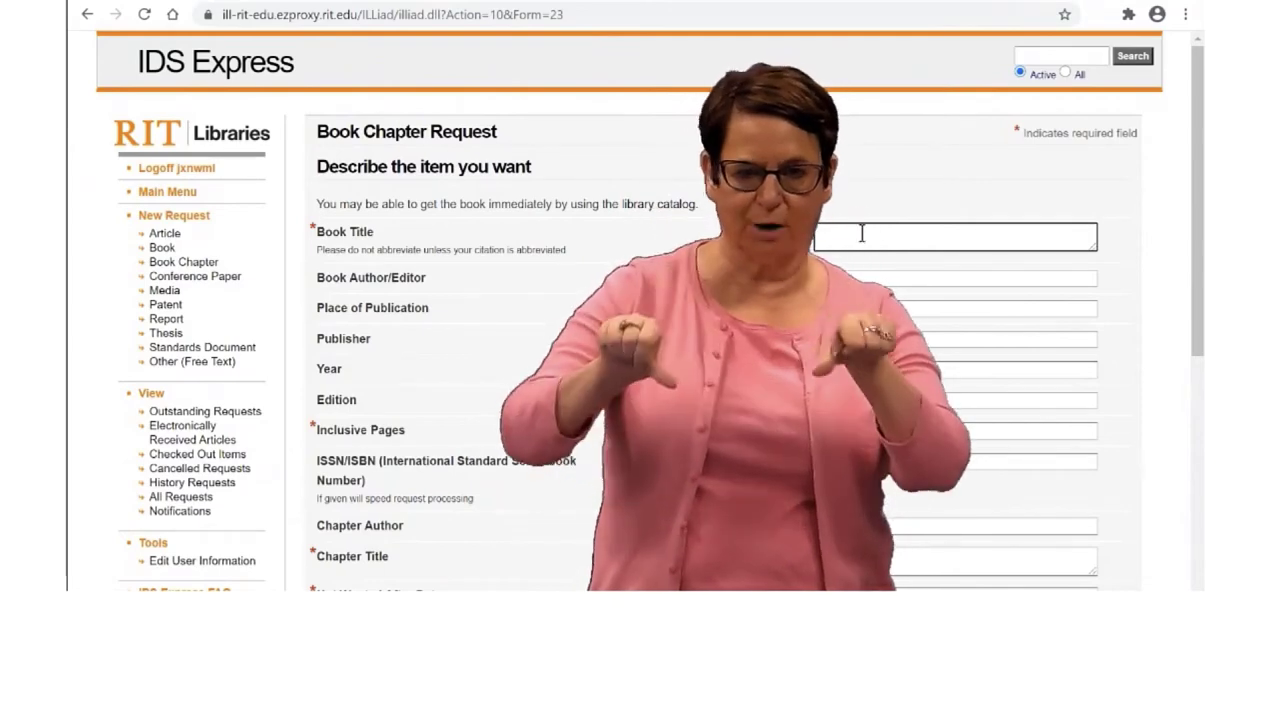
{"action": "type", "text": "Handbook of Research on Medical Interpreting"}
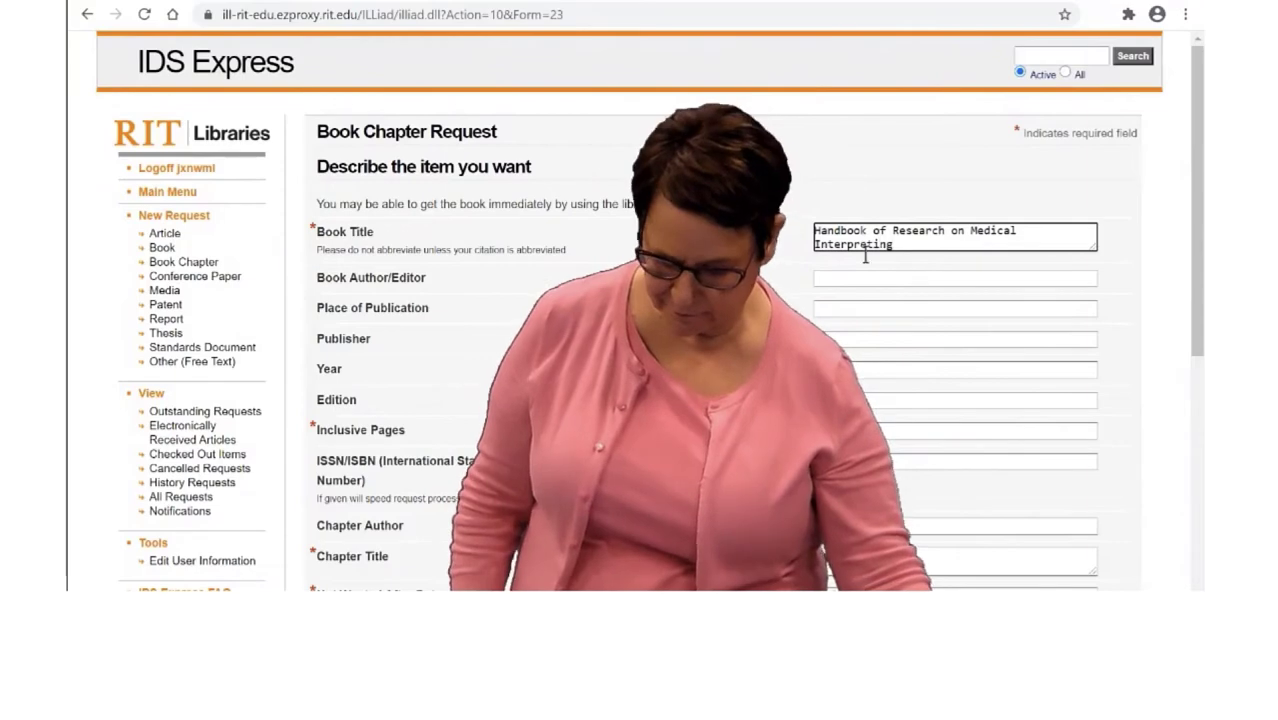
{"action": "left_click", "coordinate": [878, 400]}
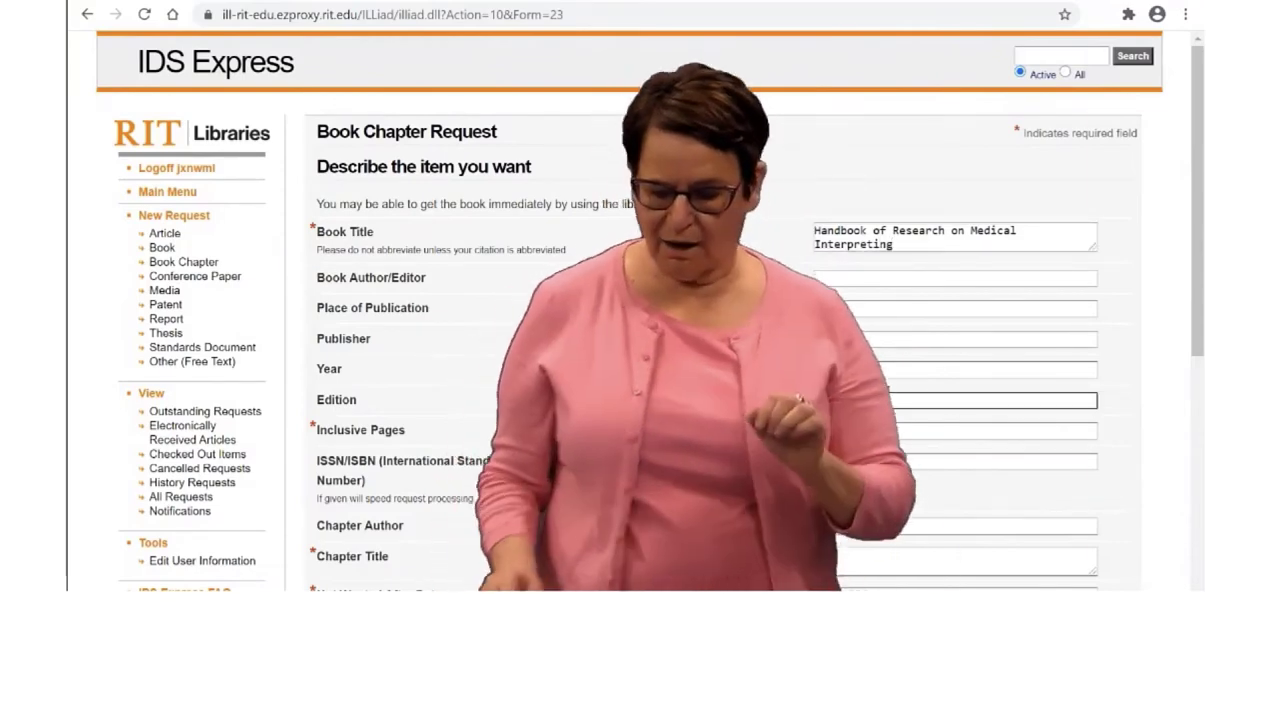